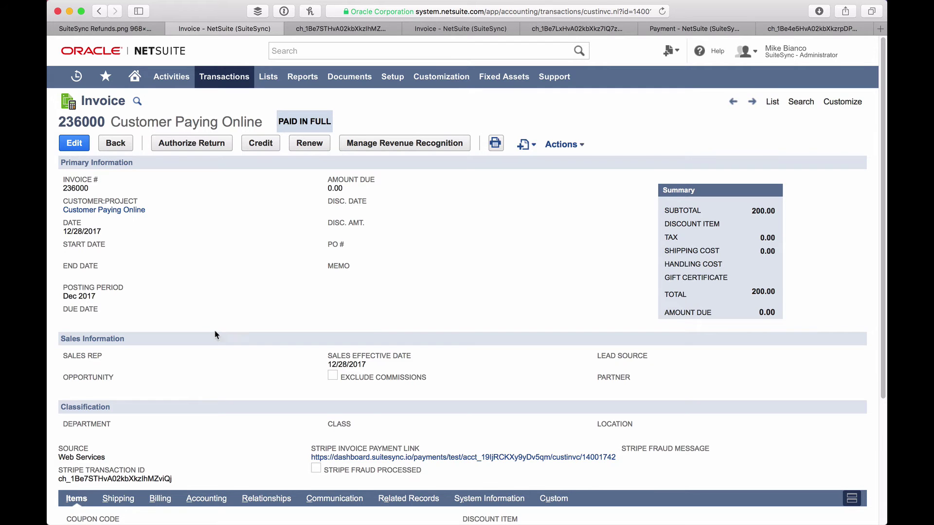
Scroll down invoice 236000 to check its paid-in-full status and Stripe transaction ID
{"action": "scroll", "coordinate": [221, 323], "scroll_direction": "down", "scroll_amount": 3}
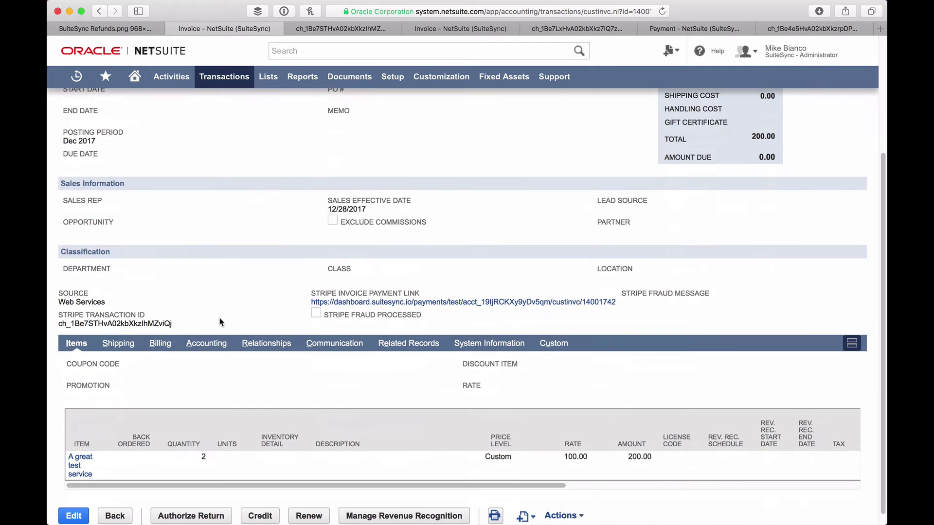
From the invoice's related records, open payment 219906 in a new tab and inspect its Stripe charge memo
{"action": "left_click", "coordinate": [398, 343]}
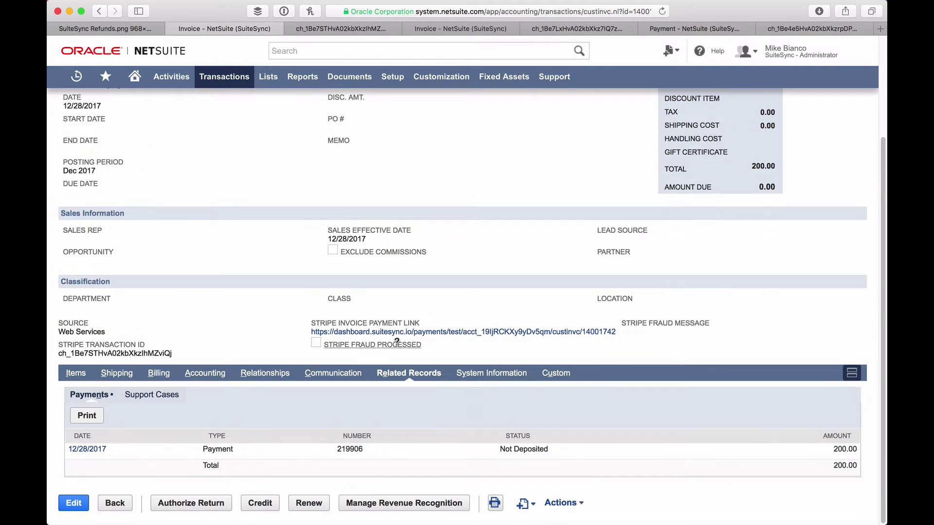
{"action": "right_click", "coordinate": [92, 449]}
{"action": "left_click", "coordinate": [148, 345]}
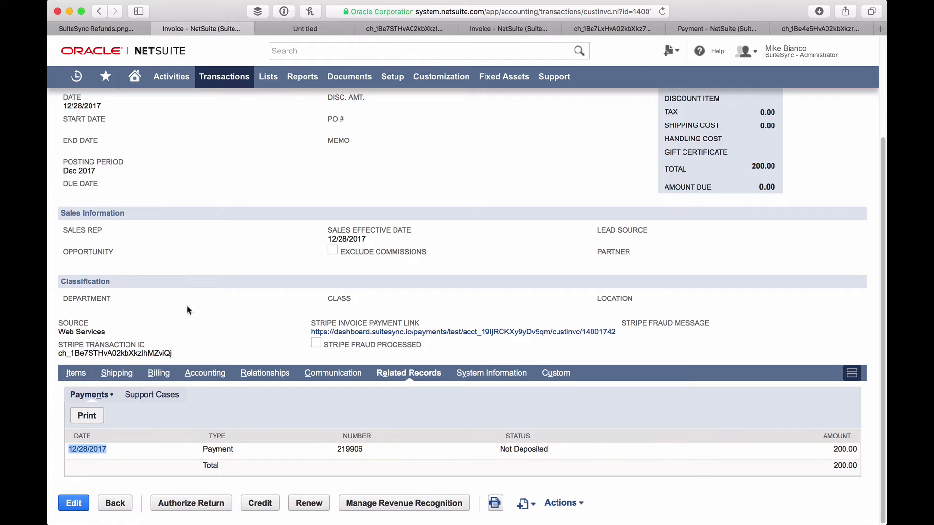
{"action": "left_click", "coordinate": [302, 27]}
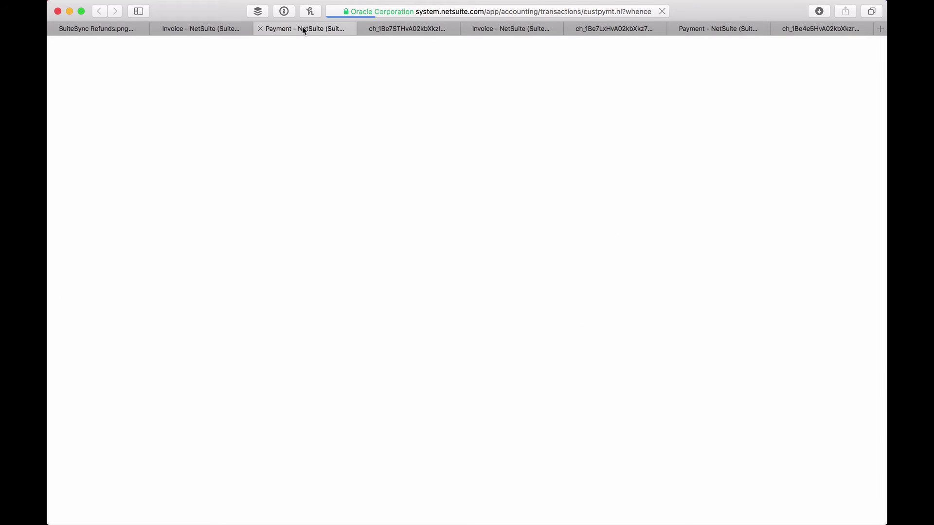
{"action": "double_click", "coordinate": [375, 261]}
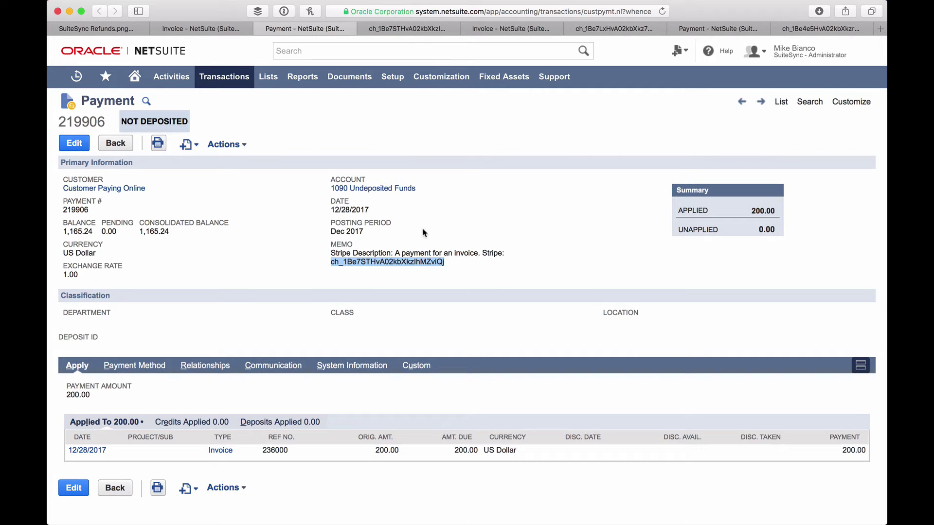
{"action": "left_click", "coordinate": [374, 266]}
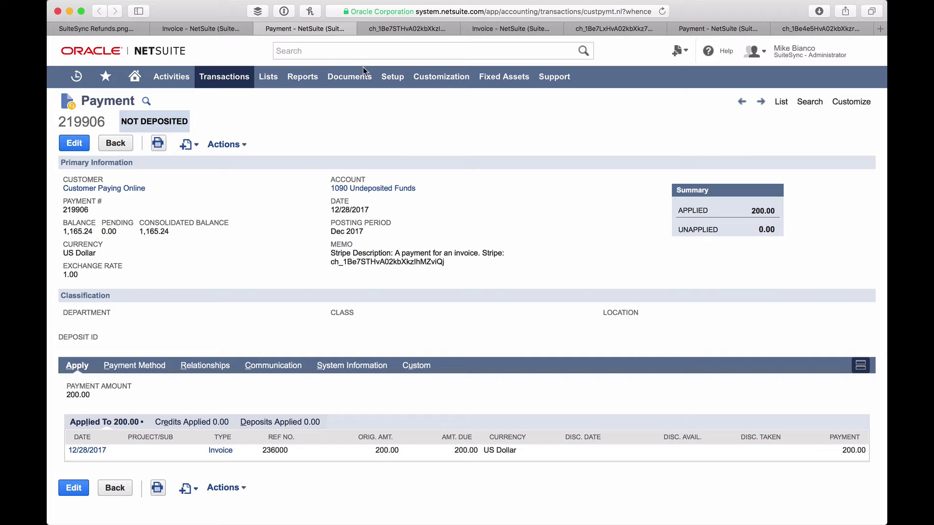
Refund the full $200.00 Stripe charge with reason Requested by customer
{"action": "left_click", "coordinate": [407, 27]}
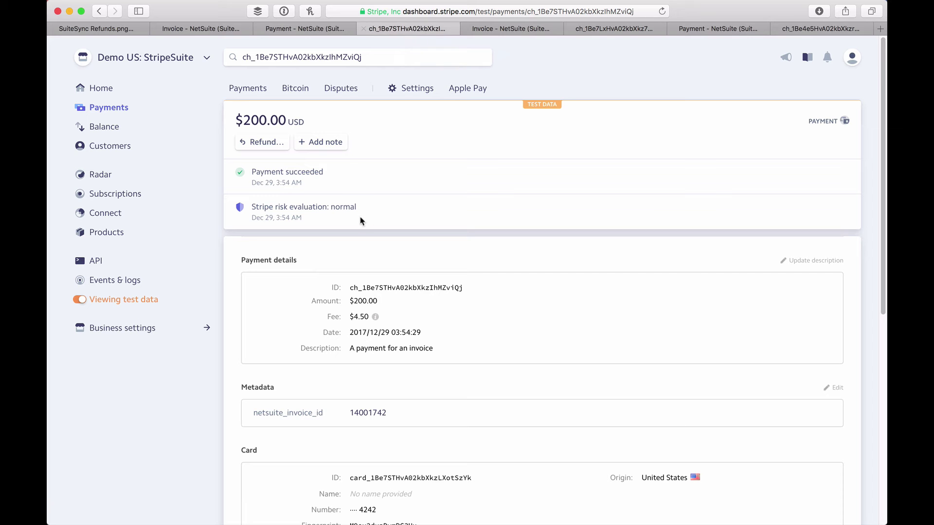
{"action": "left_click", "coordinate": [261, 143]}
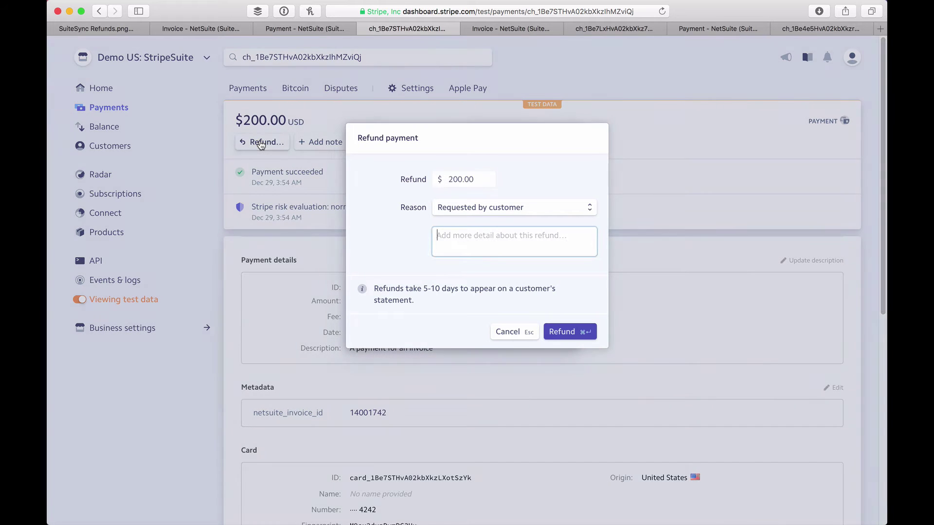
{"action": "left_click", "coordinate": [573, 332]}
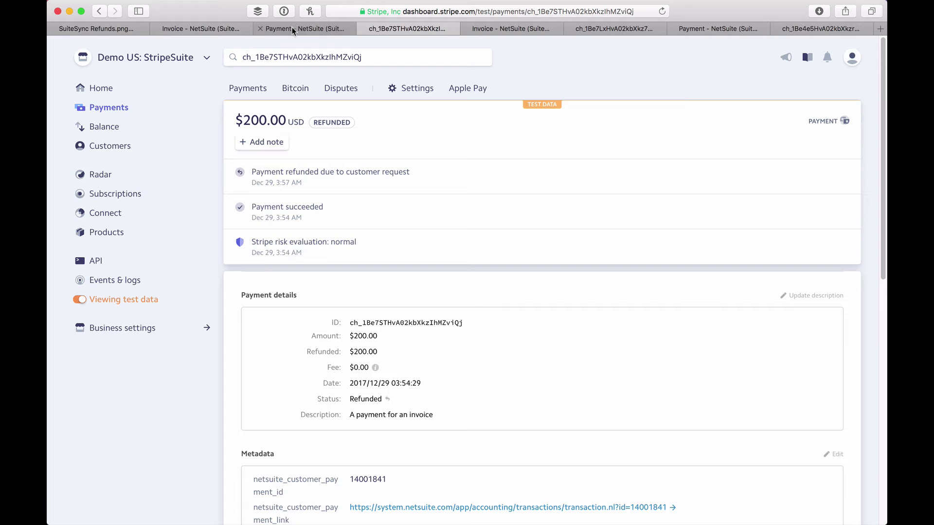
{"action": "left_click", "coordinate": [202, 30]}
Open Customer Paying Online's record in a new tab placed second
{"action": "scroll", "coordinate": [189, 223], "scroll_direction": "up", "scroll_amount": 5}
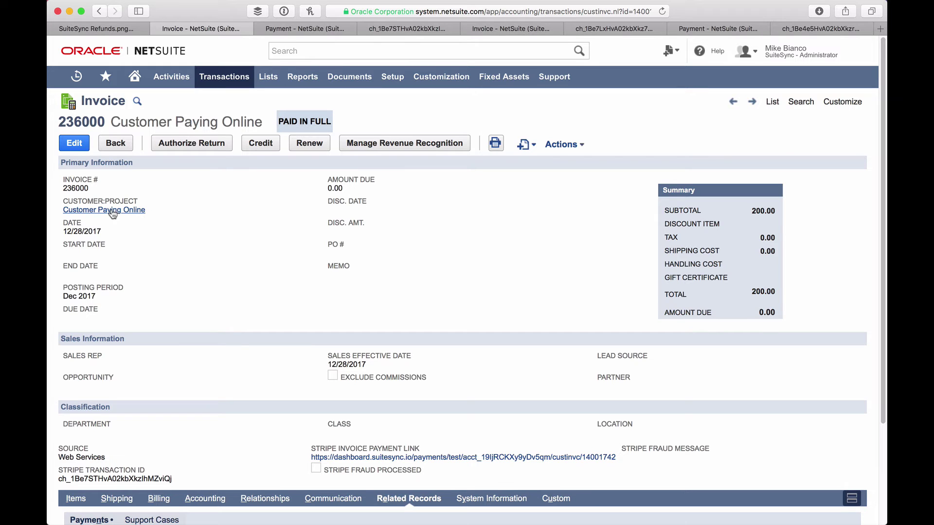
{"action": "right_click", "coordinate": [132, 214]}
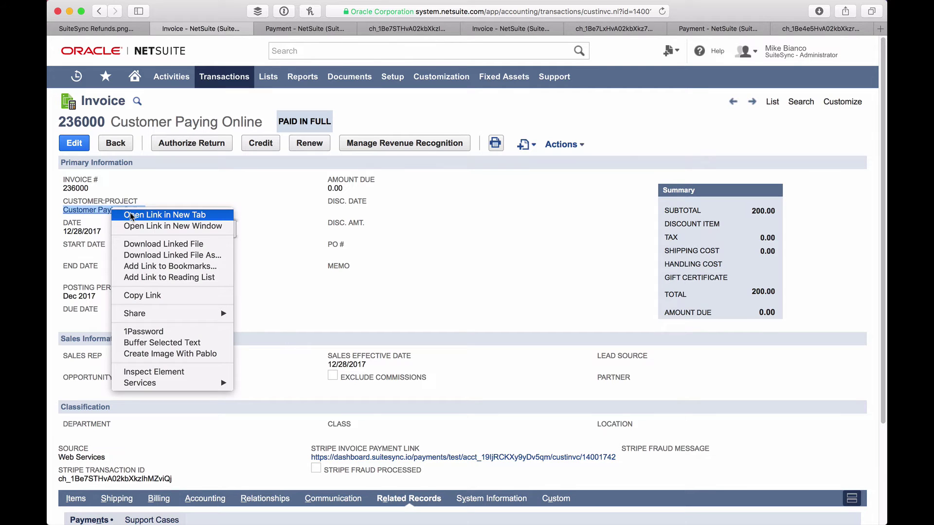
{"action": "left_click", "coordinate": [131, 215]}
{"action": "left_click", "coordinate": [371, 28]}
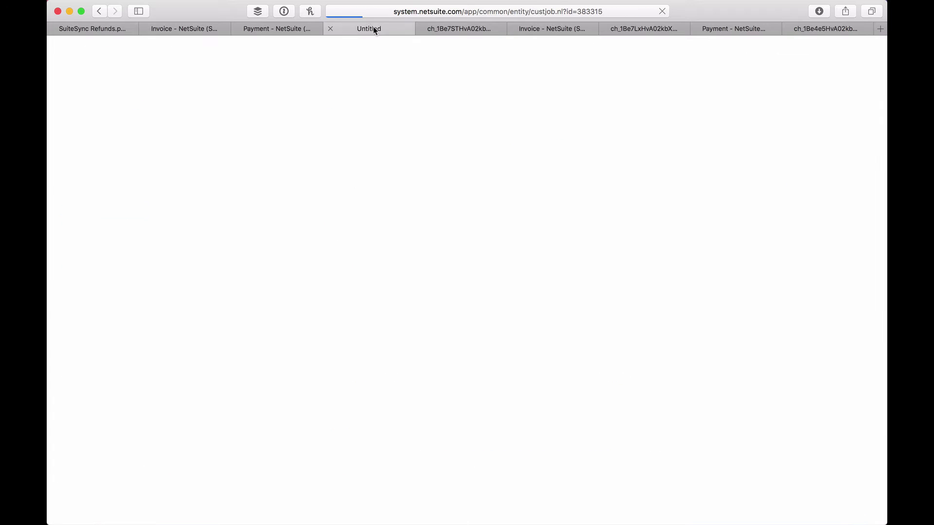
{"action": "left_click_drag", "start_coordinate": [373, 27], "coordinate": [157, 26]}
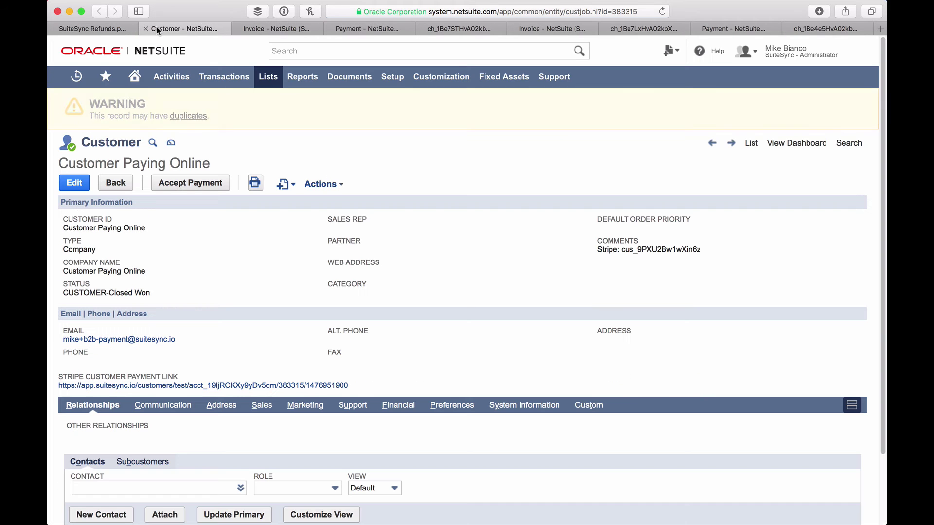
List the customer's transactions and open credit memo 94005 and customer refund 15 in new tabs
{"action": "left_click", "coordinate": [263, 406]}
{"action": "scroll", "coordinate": [268, 369], "scroll_direction": "down", "scroll_amount": 3}
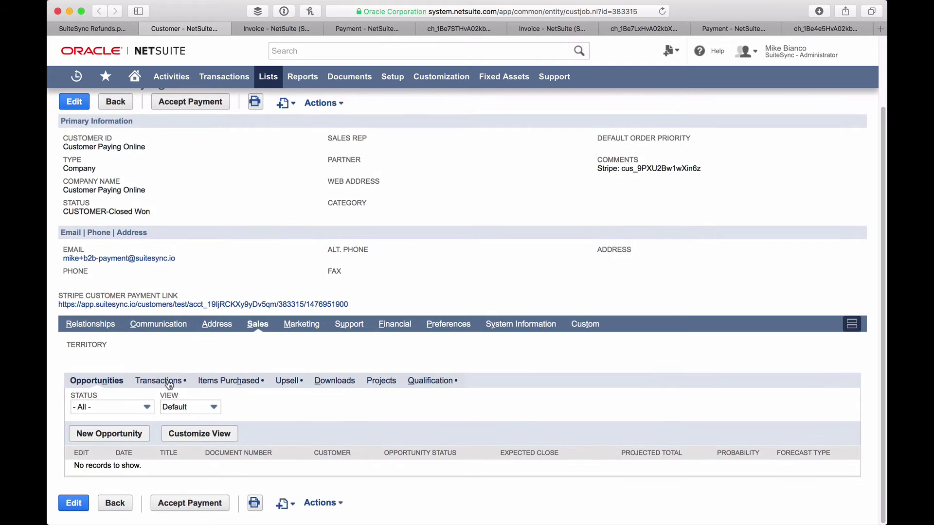
{"action": "left_click", "coordinate": [166, 381]}
{"action": "scroll", "coordinate": [299, 250], "scroll_direction": "down", "scroll_amount": 5}
{"action": "double_click", "coordinate": [271, 233]}
{"action": "right_click", "coordinate": [271, 232]}
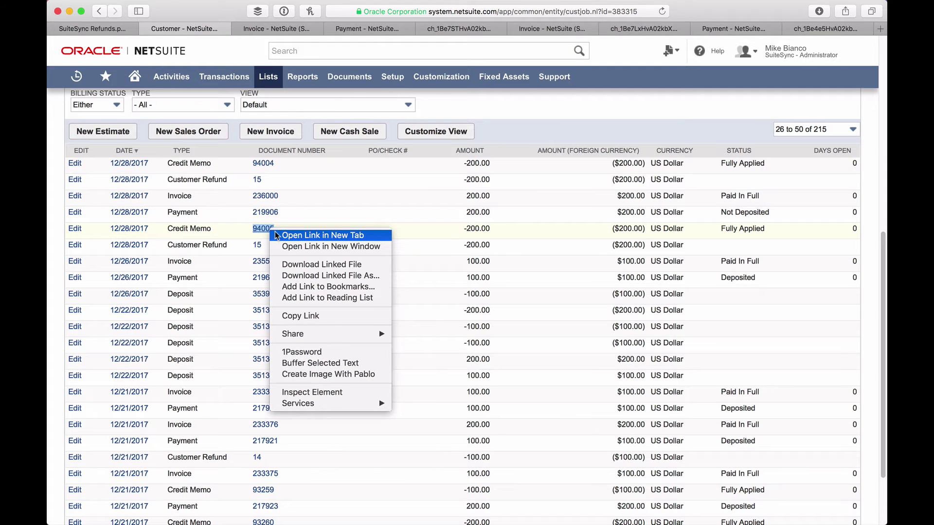
{"action": "left_click", "coordinate": [277, 236]}
{"action": "double_click", "coordinate": [257, 246]}
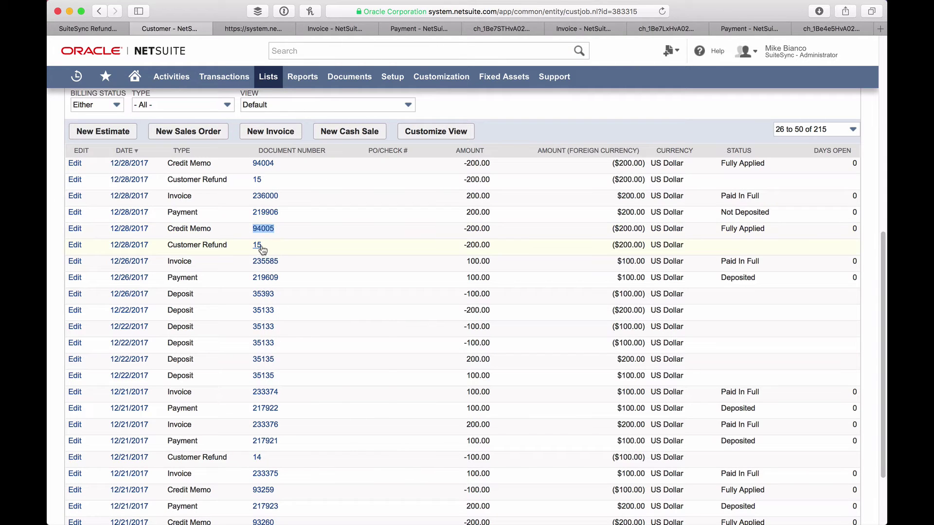
{"action": "right_click", "coordinate": [267, 248]}
{"action": "left_click", "coordinate": [272, 251]}
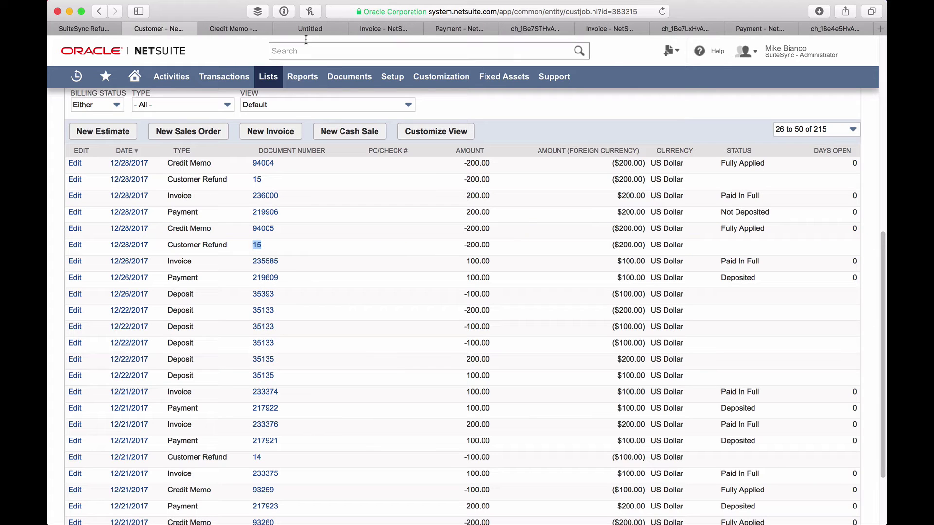
{"action": "left_click", "coordinate": [241, 28]}
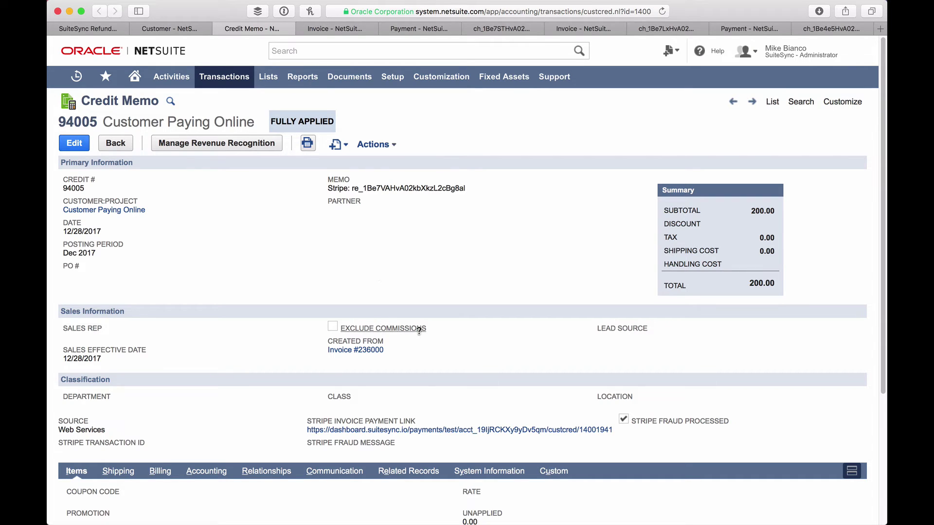
Compare credit memo 94005's originating invoice number with invoice 236000
{"action": "left_click_drag", "start_coordinate": [384, 351], "coordinate": [354, 349]}
{"action": "left_click", "coordinate": [328, 26]}
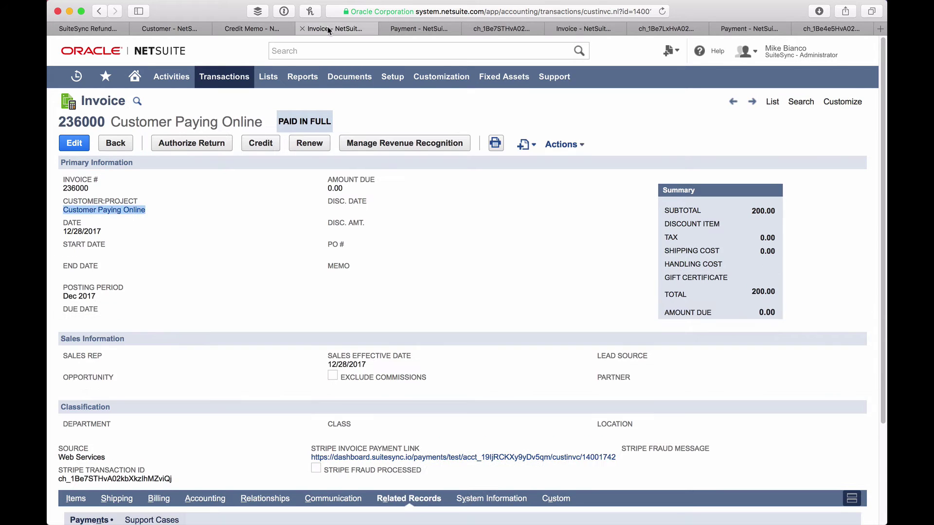
{"action": "double_click", "coordinate": [89, 124]}
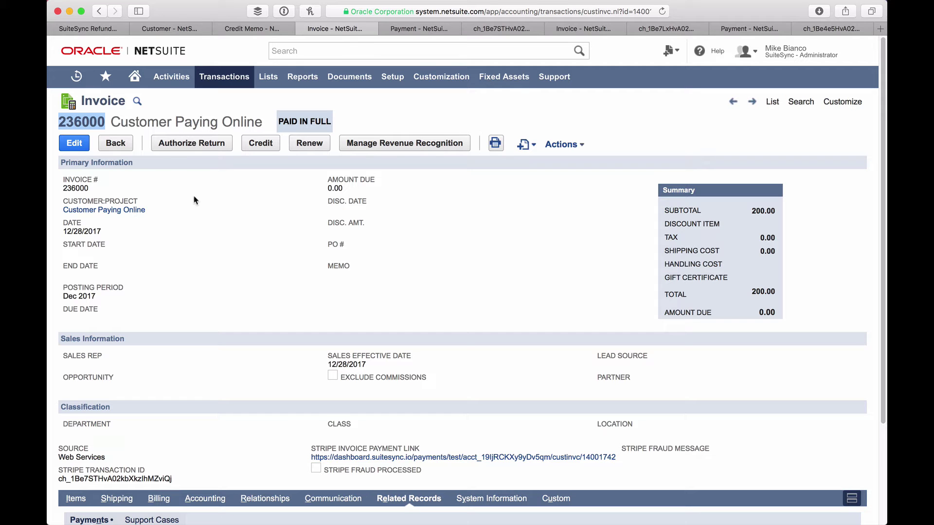
{"action": "left_click", "coordinate": [260, 32]}
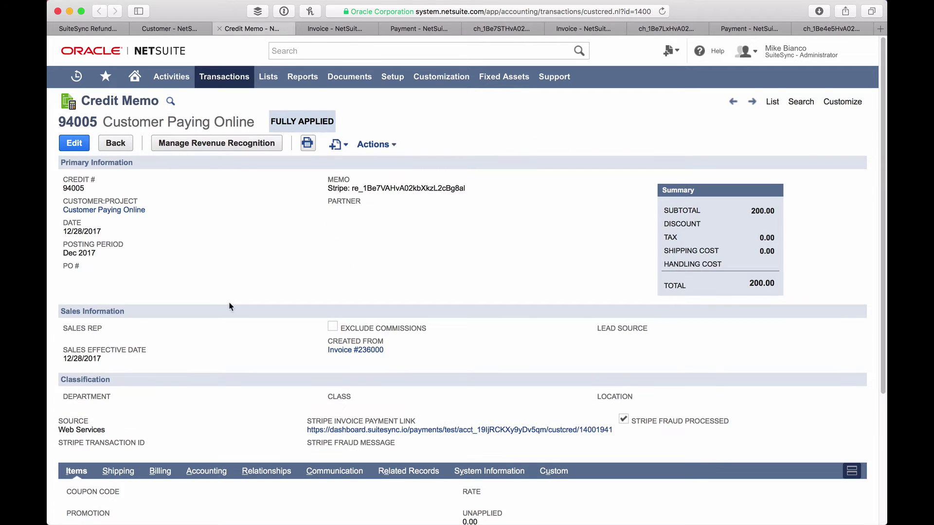
Open customer refund 15 from the credit memo's Apply subtab in a new tab
{"action": "scroll", "coordinate": [226, 381], "scroll_direction": "down", "scroll_amount": 5}
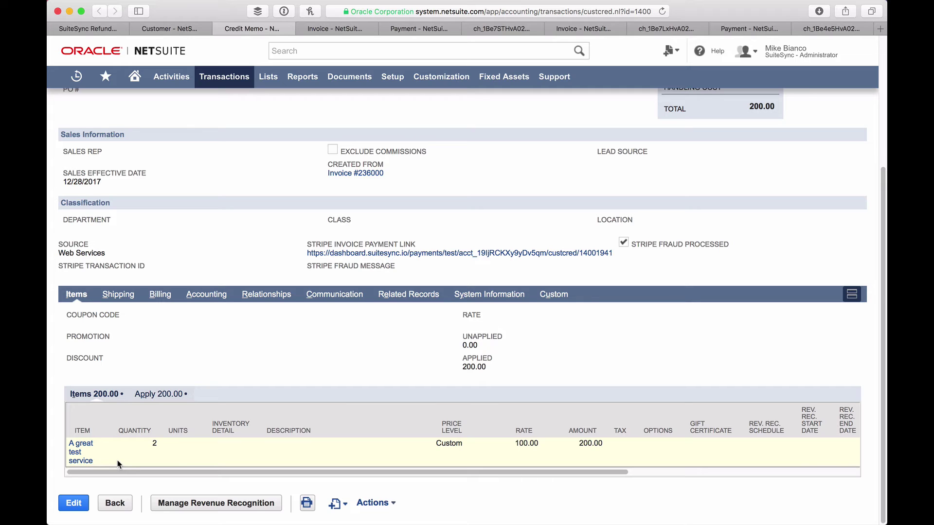
{"action": "left_click", "coordinate": [161, 394]}
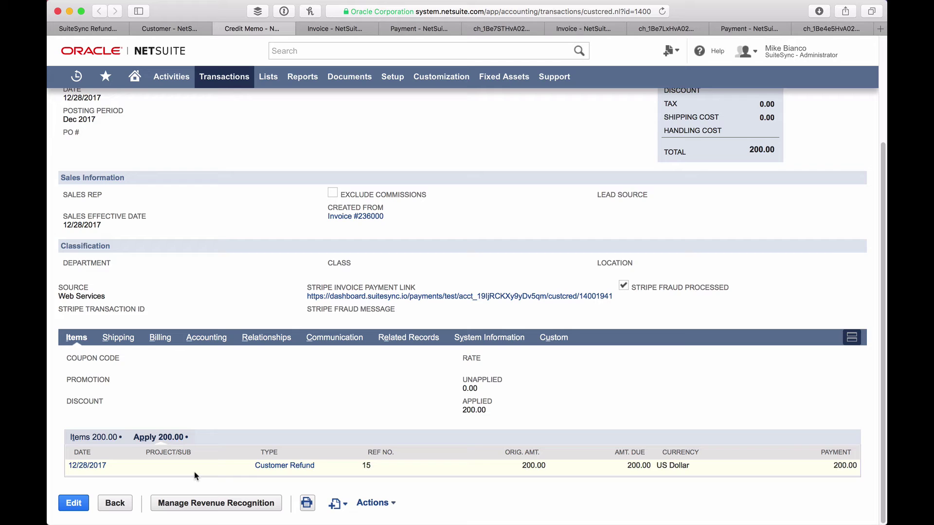
{"action": "right_click", "coordinate": [256, 465]}
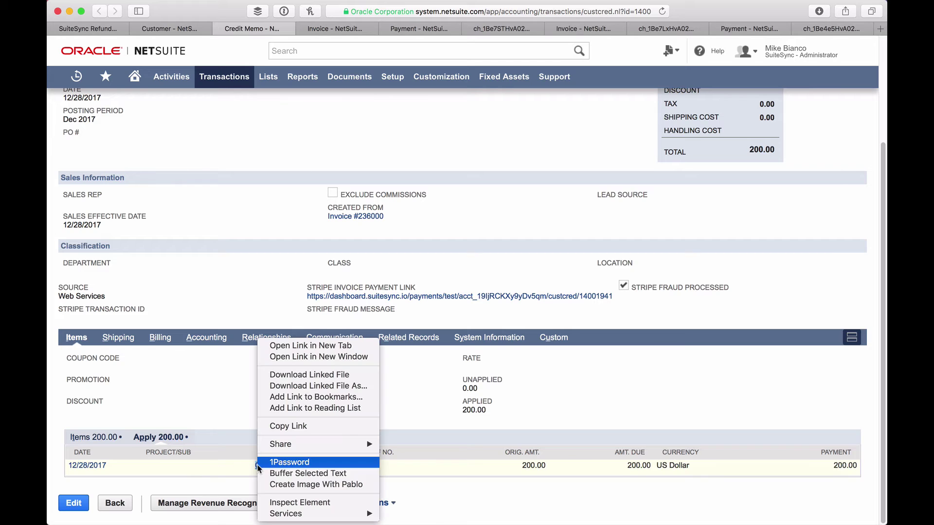
{"action": "left_click", "coordinate": [291, 347]}
{"action": "left_click", "coordinate": [314, 31]}
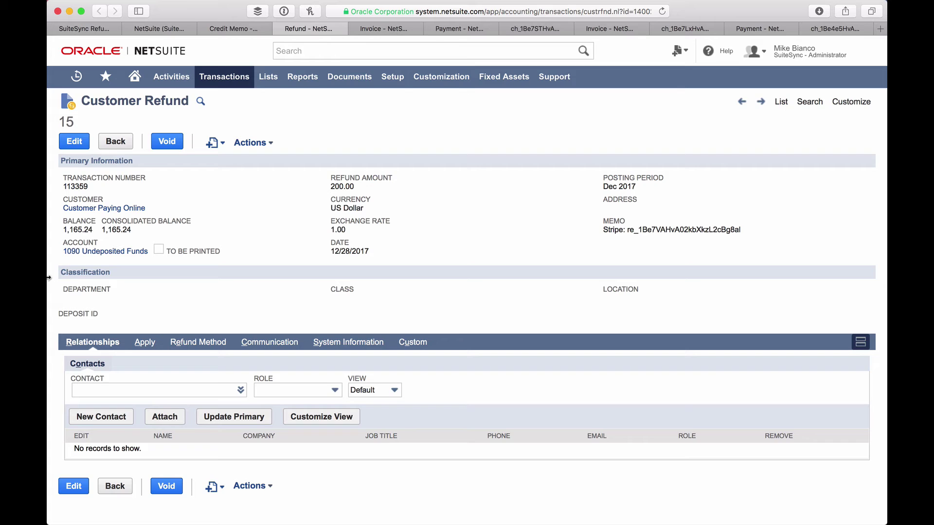
Review customer refund 15's details and Stripe refund memo
{"action": "left_click_drag", "start_coordinate": [62, 249], "coordinate": [148, 251]}
{"action": "left_click", "coordinate": [155, 256]}
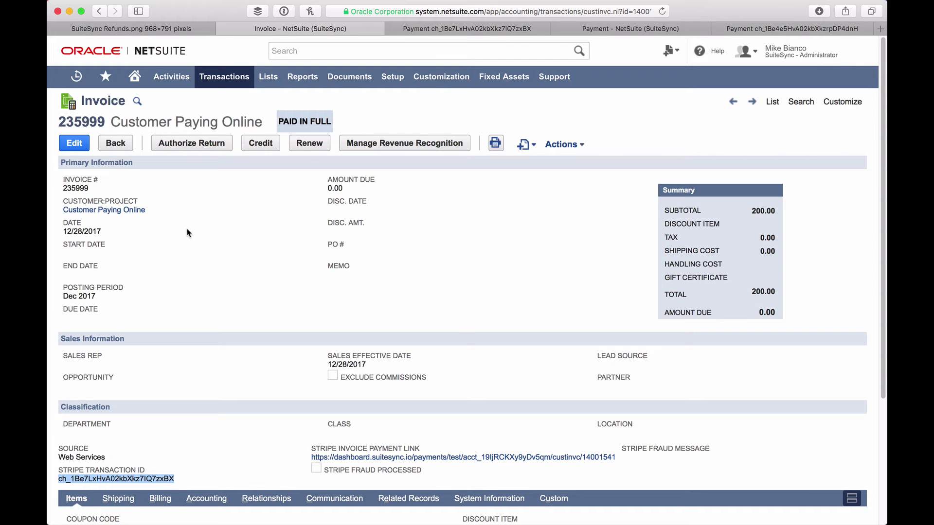
{"action": "scroll", "coordinate": [187, 233], "scroll_direction": "down", "scroll_amount": 5}
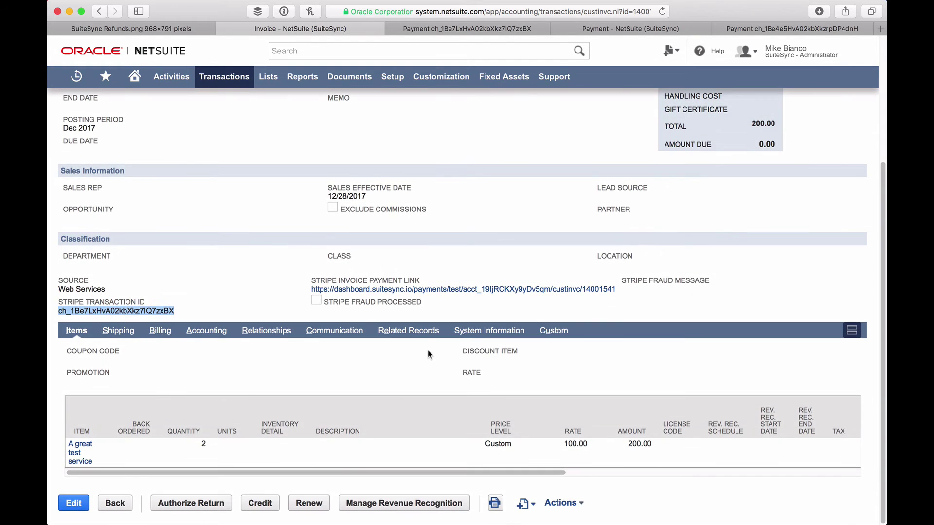
{"action": "left_click", "coordinate": [412, 331]}
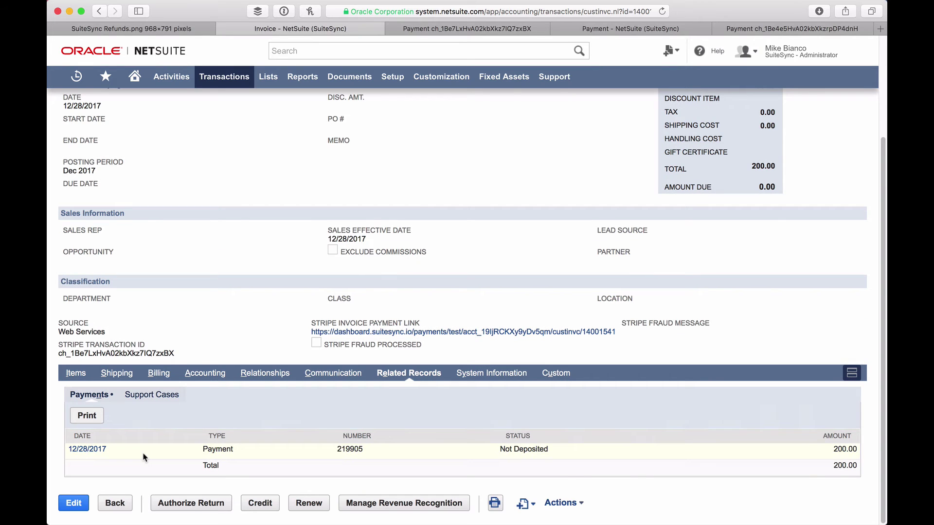
{"action": "double_click", "coordinate": [151, 353]}
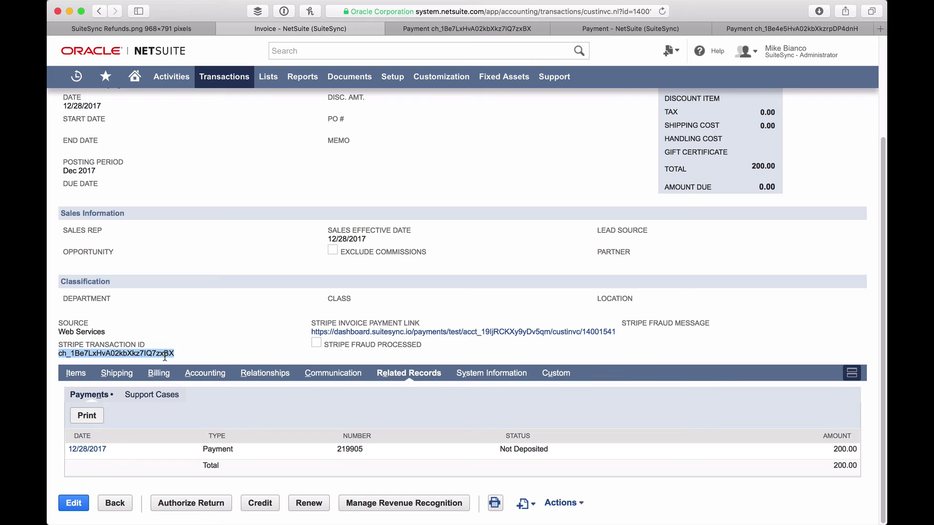
{"action": "scroll", "coordinate": [165, 357], "scroll_direction": "up", "scroll_amount": 5}
{"action": "left_click", "coordinate": [432, 30]}
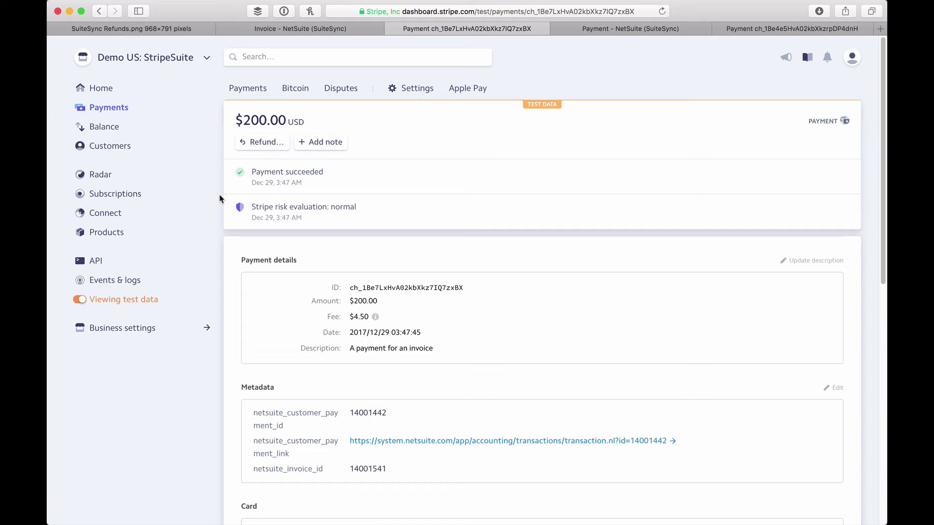
{"action": "left_click", "coordinate": [295, 31]}
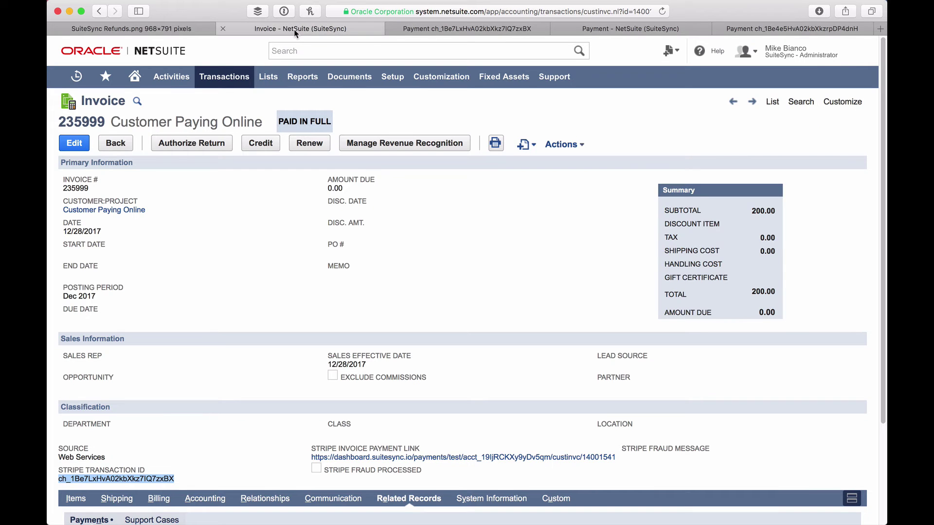
{"action": "left_click", "coordinate": [251, 254]}
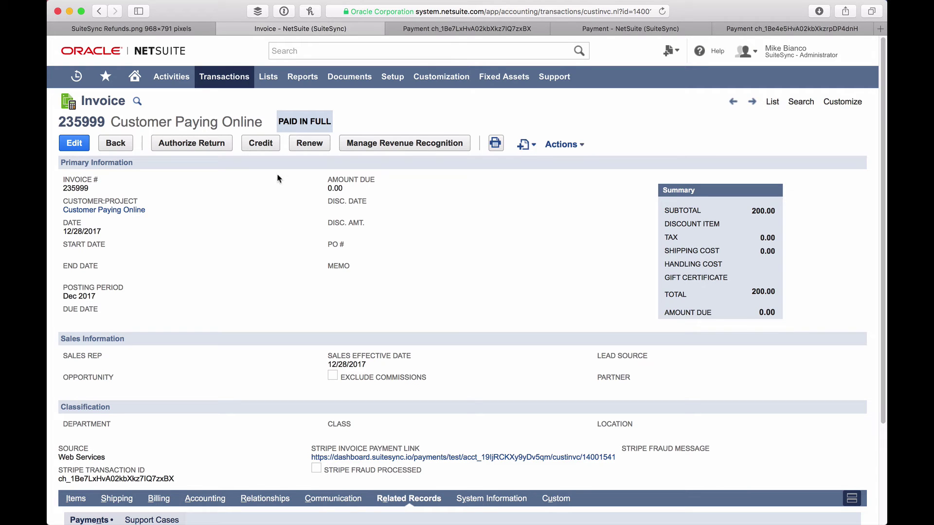
Create and save a 200.00 credit memo (94006) from invoice 235999
{"action": "left_click", "coordinate": [260, 143]}
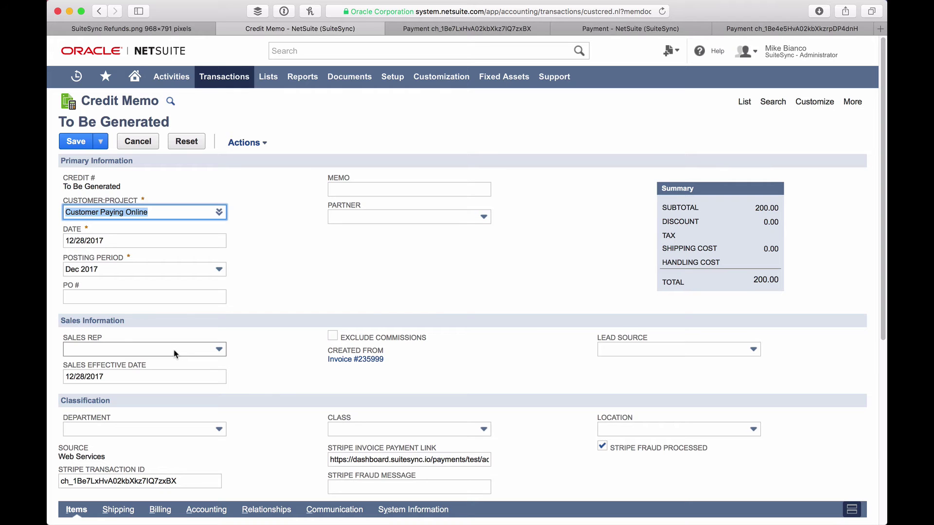
{"action": "scroll", "coordinate": [355, 352], "scroll_direction": "down", "scroll_amount": 6}
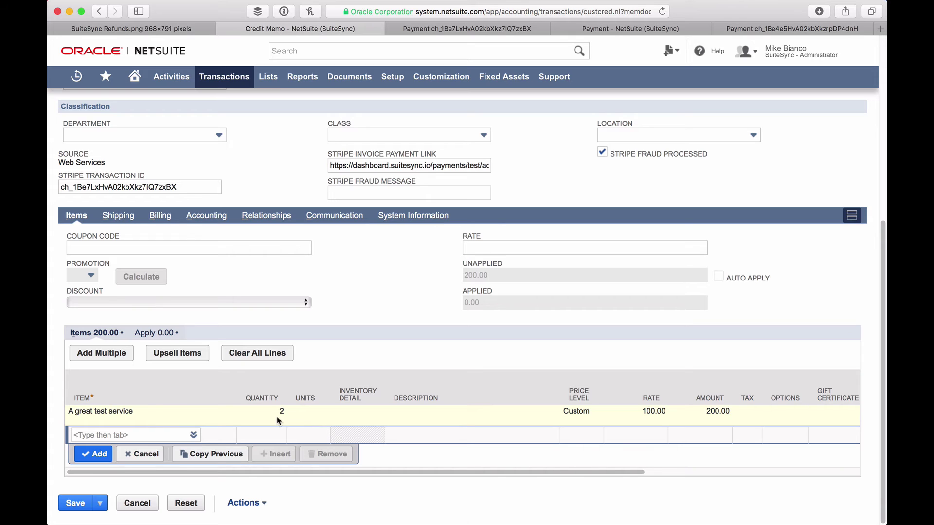
{"action": "left_click", "coordinate": [75, 503]}
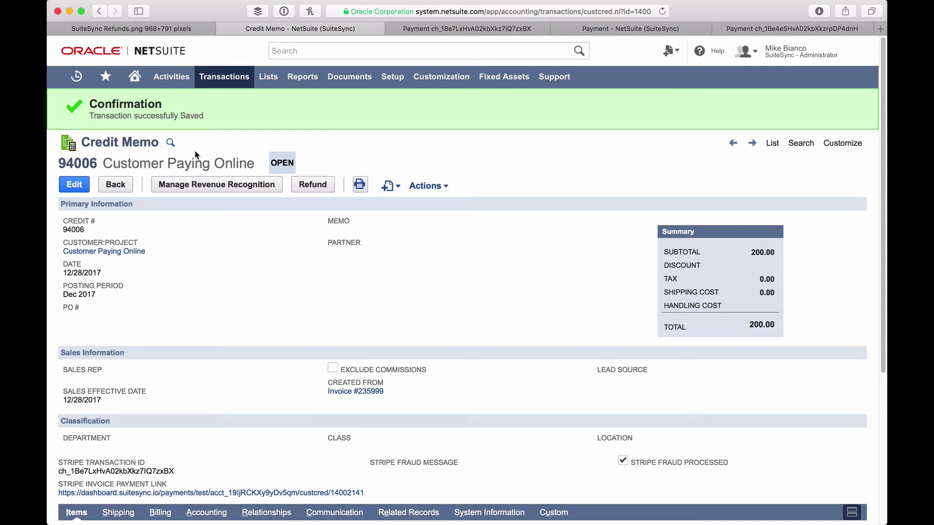
{"action": "left_click", "coordinate": [433, 28]}
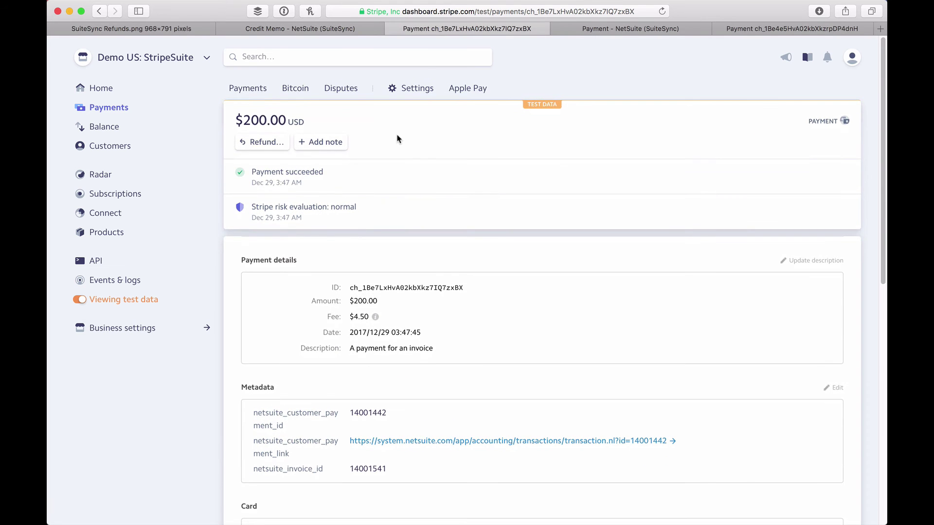
Reload the Stripe charge to confirm it now shows $200.00 Refunded
{"action": "key", "text": "super+r"}
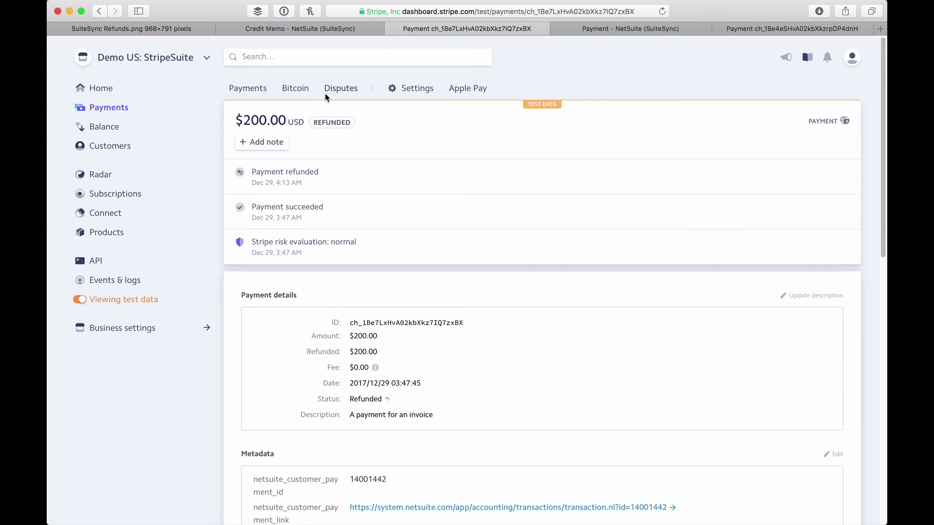
{"action": "left_click", "coordinate": [318, 28]}
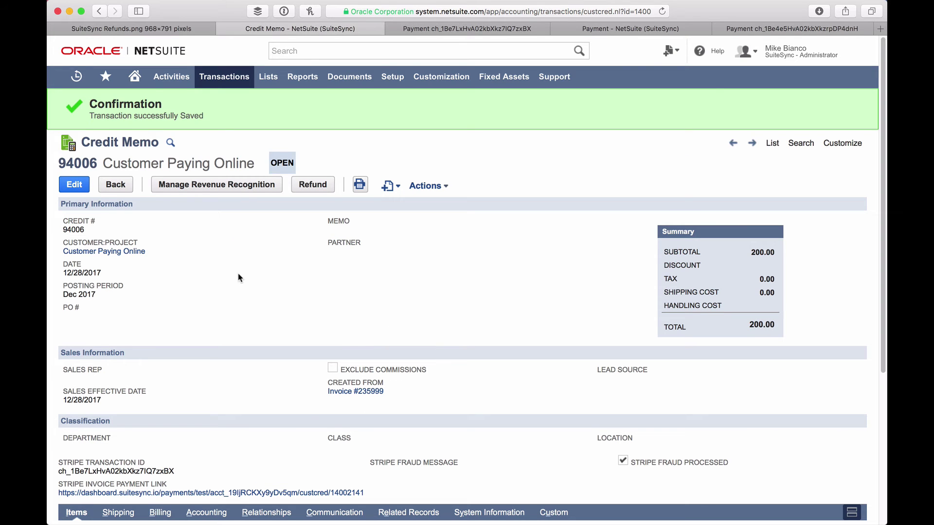
Reload credit memo 94006 and open its applied Customer Refund 15 in a new tab to review it
{"action": "key", "text": "super+r"}
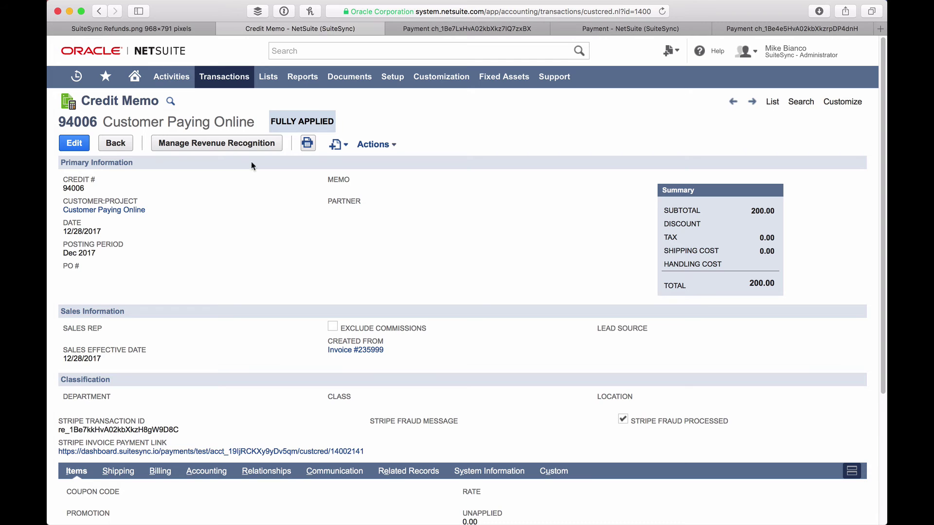
{"action": "scroll", "coordinate": [200, 379], "scroll_direction": "down", "scroll_amount": 5}
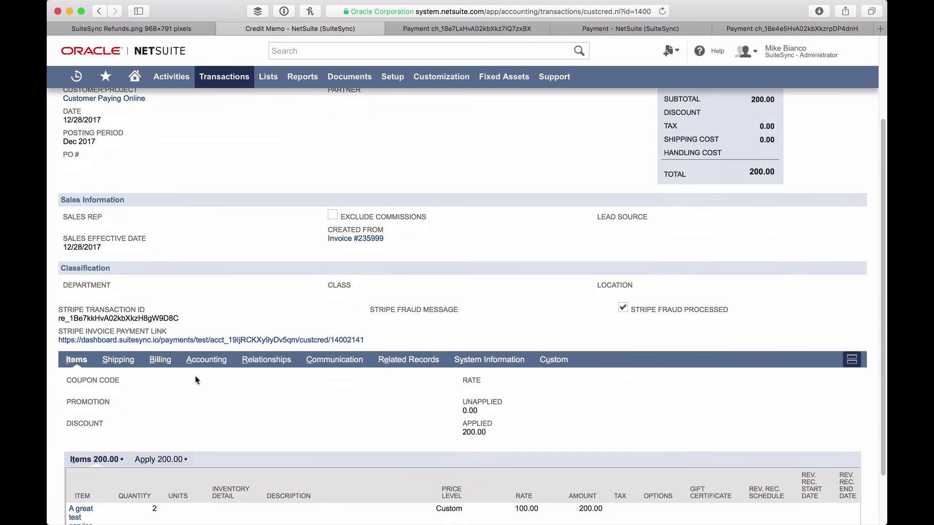
{"action": "left_click", "coordinate": [158, 430]}
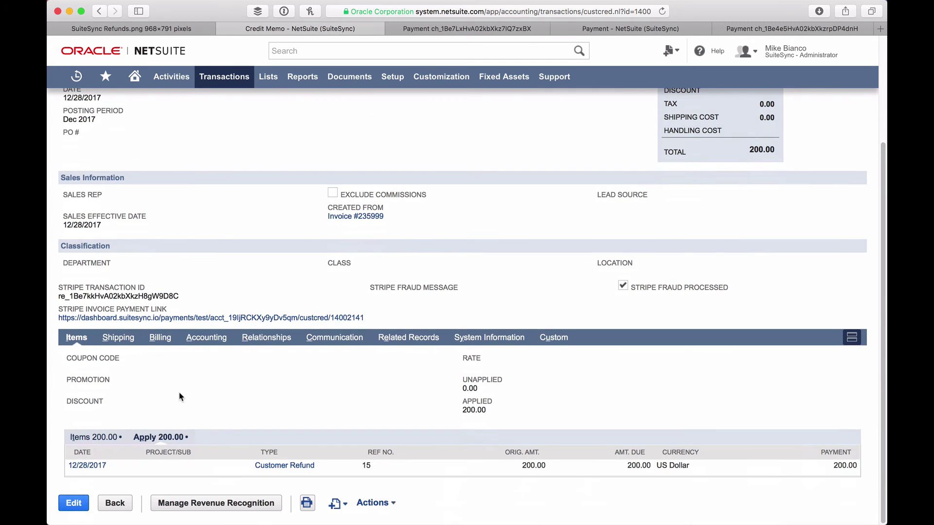
{"action": "right_click", "coordinate": [284, 466]}
{"action": "left_click", "coordinate": [342, 347]}
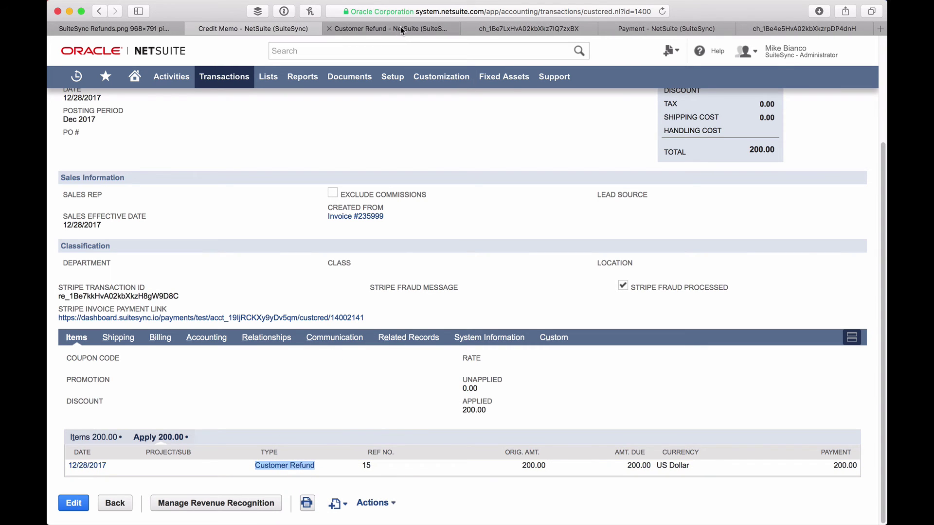
{"action": "left_click", "coordinate": [401, 27]}
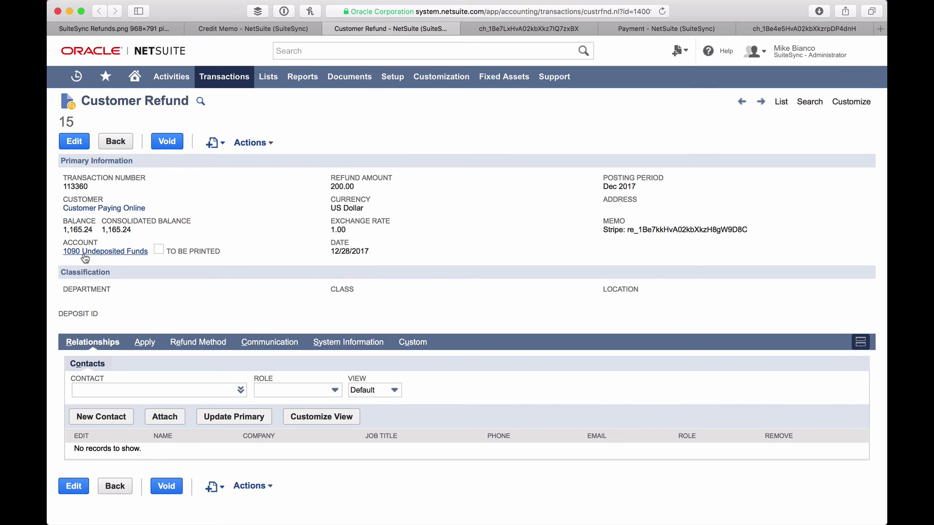
{"action": "left_click_drag", "start_coordinate": [57, 250], "coordinate": [142, 248]}
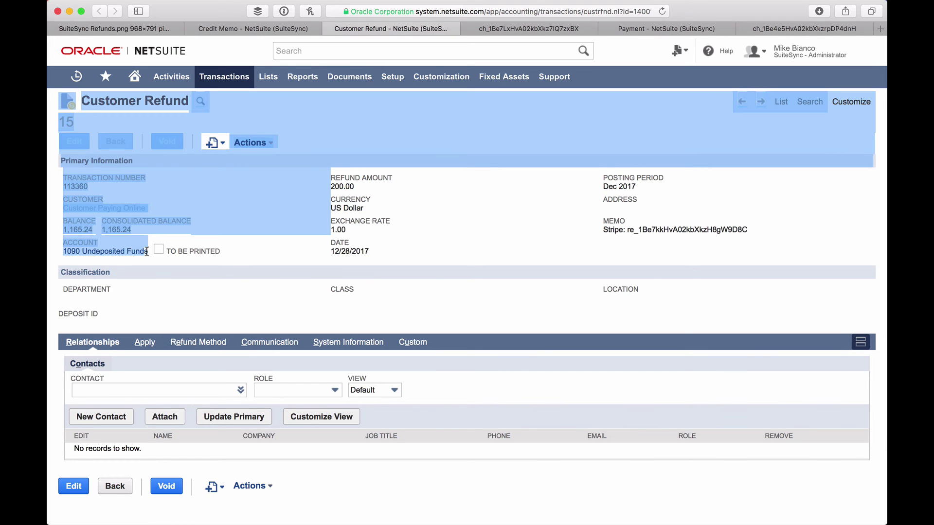
{"action": "left_click", "coordinate": [146, 250]}
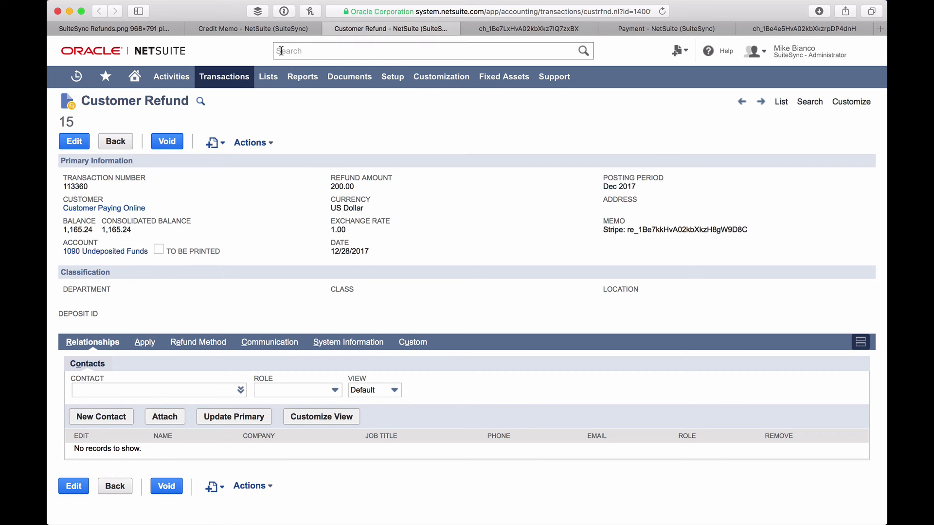
Close the refund, credit memo and Stripe tabs, then check payment 219900's Stripe charge memo
{"action": "left_click", "coordinate": [328, 29]}
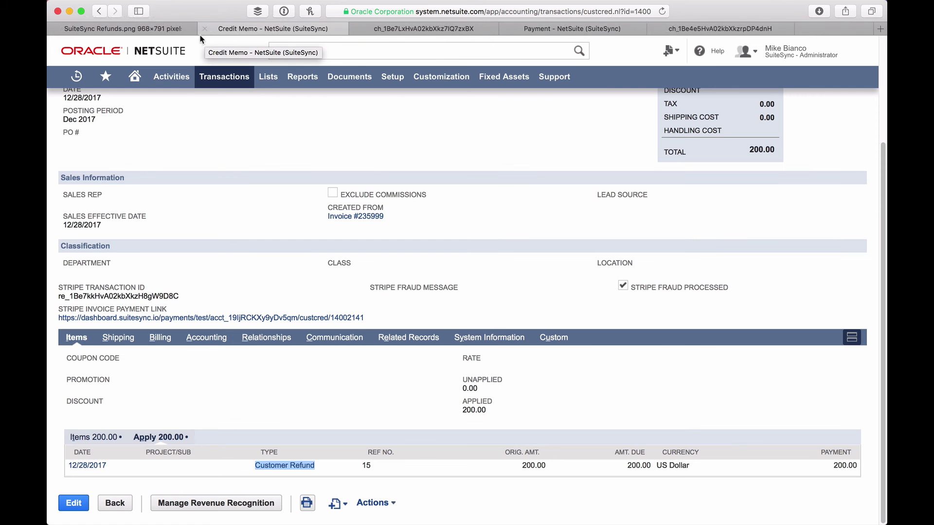
{"action": "left_click", "coordinate": [204, 28]}
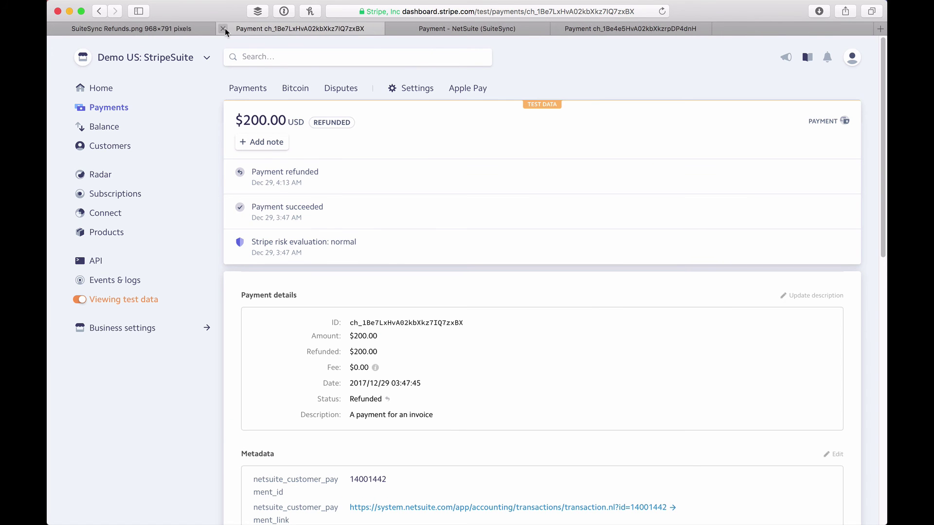
{"action": "left_click", "coordinate": [223, 29]}
{"action": "left_click", "coordinate": [312, 28]}
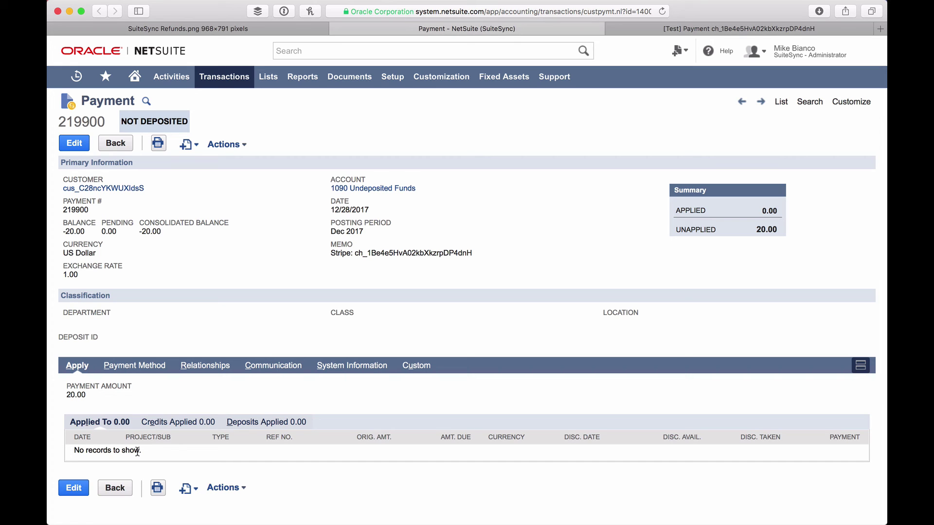
{"action": "double_click", "coordinate": [422, 253]}
{"action": "left_click", "coordinate": [392, 273]}
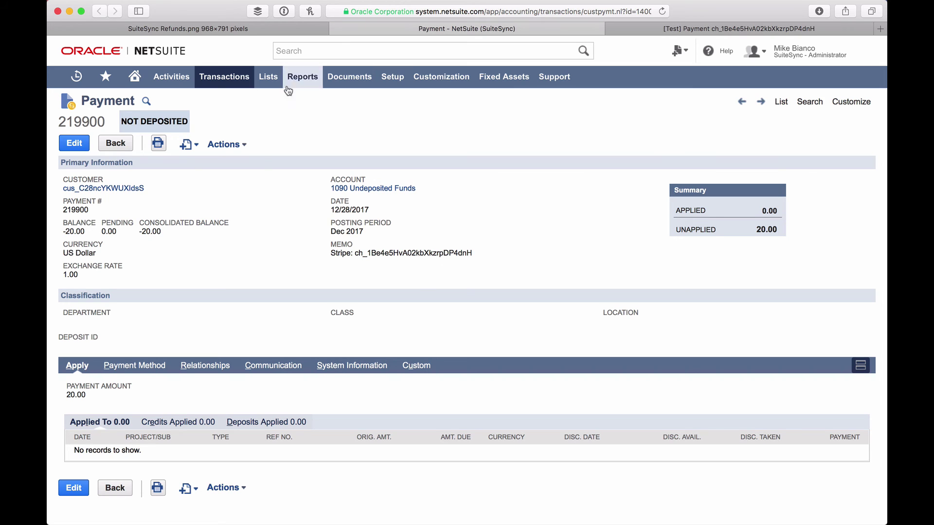
Start a new Issue Customer Refund form for the payment's customer, copying its customer ID
{"action": "left_click", "coordinate": [317, 51]}
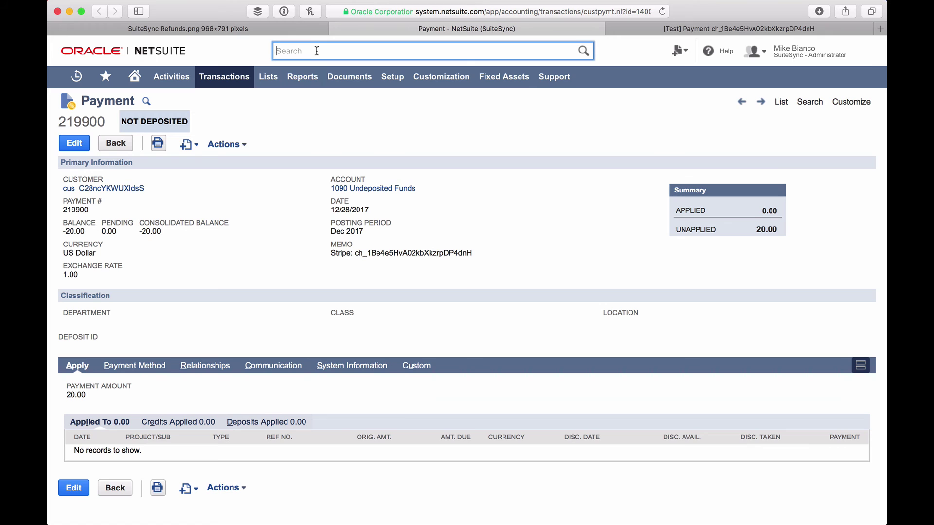
{"action": "type", "text": "page:issue refund"}
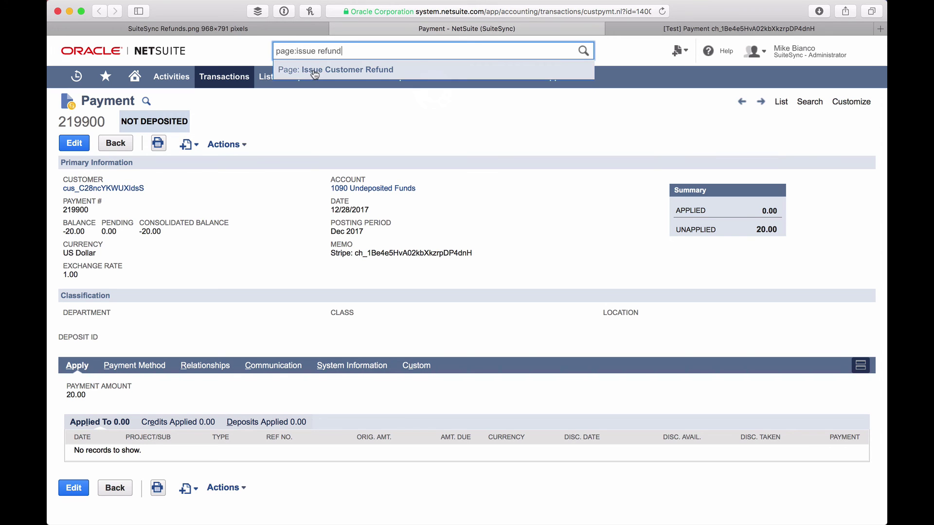
{"action": "key", "text": "super+Return"}
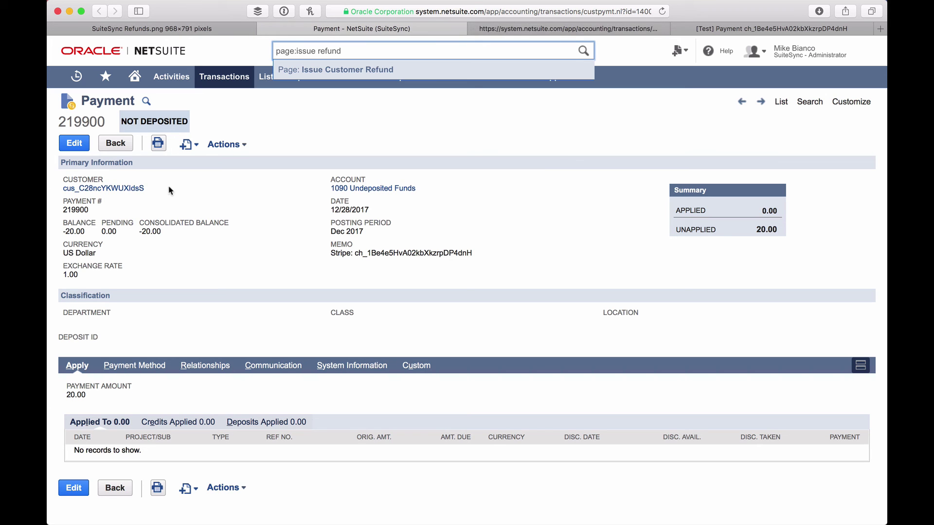
{"action": "left_click_drag", "start_coordinate": [193, 196], "coordinate": [94, 186]}
{"action": "left_click_drag", "start_coordinate": [154, 189], "coordinate": [65, 189]}
{"action": "key", "text": "super+c"}
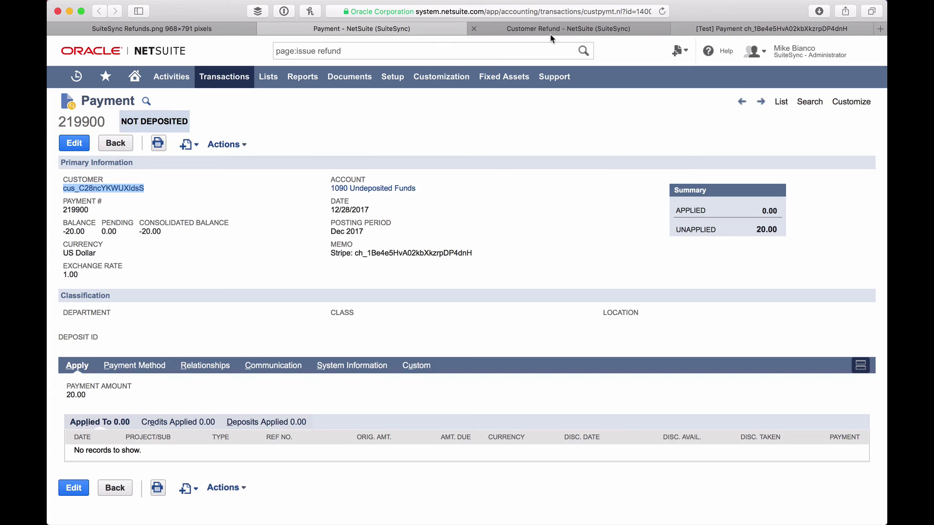
{"action": "left_click", "coordinate": [550, 30]}
{"action": "key", "text": "super+v"}
{"action": "key", "text": "Tab"}
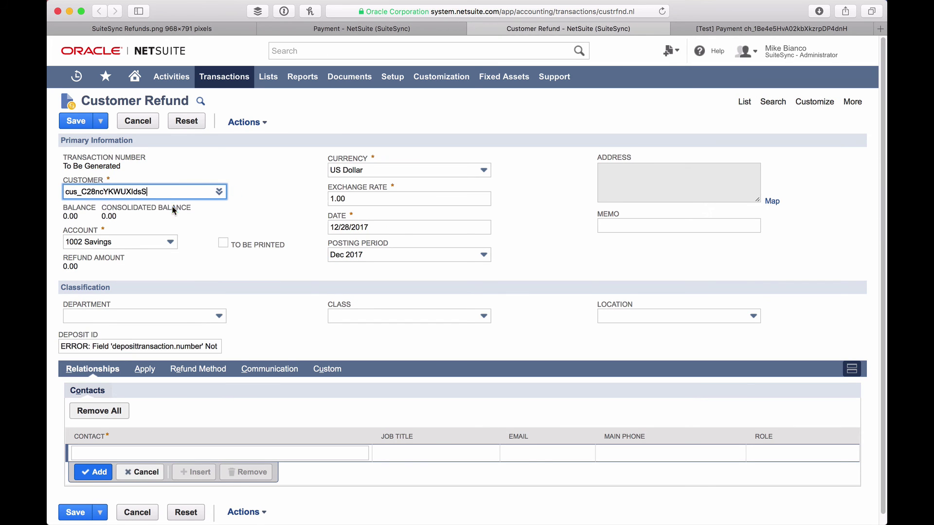
Apply the 20.00 payment 219900, set the refund method to Stripe, and save the refund
{"action": "left_click", "coordinate": [144, 371]}
{"action": "left_click", "coordinate": [86, 481]}
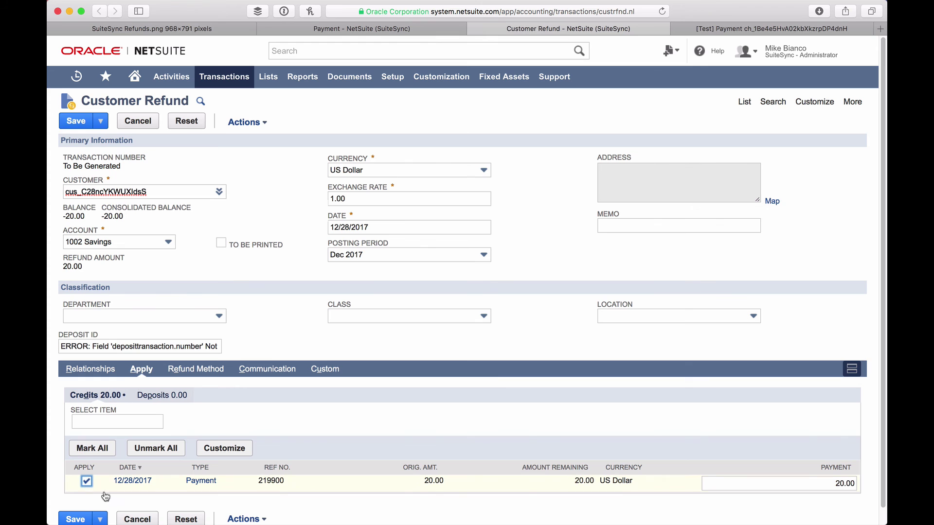
{"action": "left_click", "coordinate": [78, 117]}
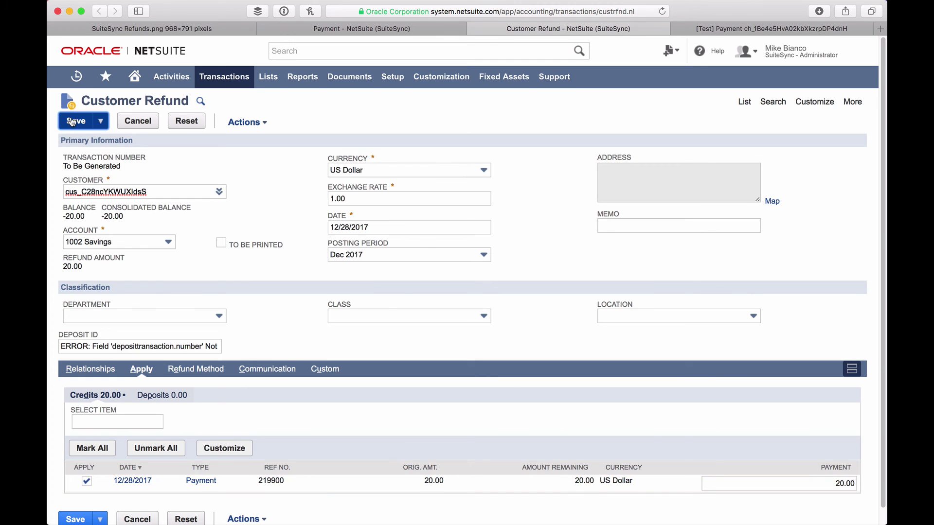
{"action": "left_click", "coordinate": [552, 283]}
{"action": "left_click", "coordinate": [210, 371]}
{"action": "left_click", "coordinate": [204, 402]}
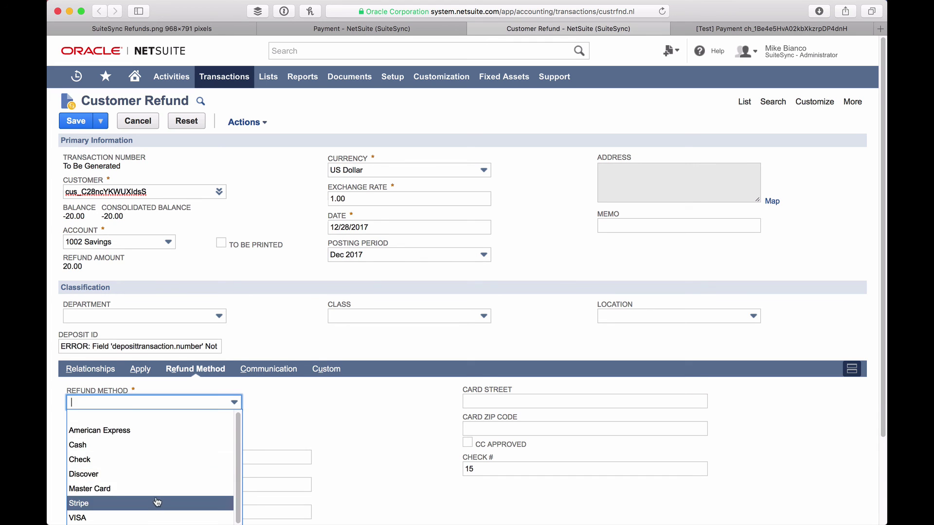
{"action": "left_click", "coordinate": [157, 504]}
{"action": "left_click", "coordinate": [74, 125]}
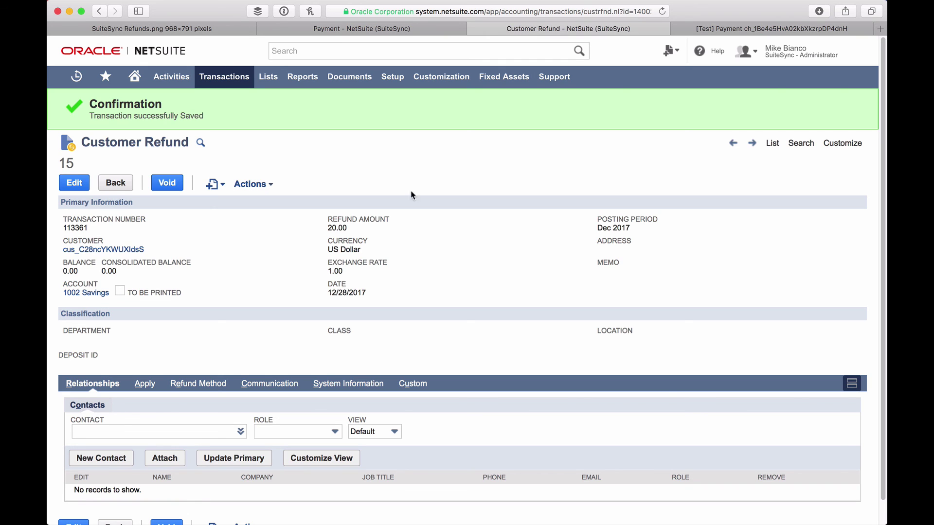
Confirm the $20.00 Stripe charge is refunded, then reload customer refund 15 to see its Stripe refund ID memo
{"action": "left_click", "coordinate": [740, 28]}
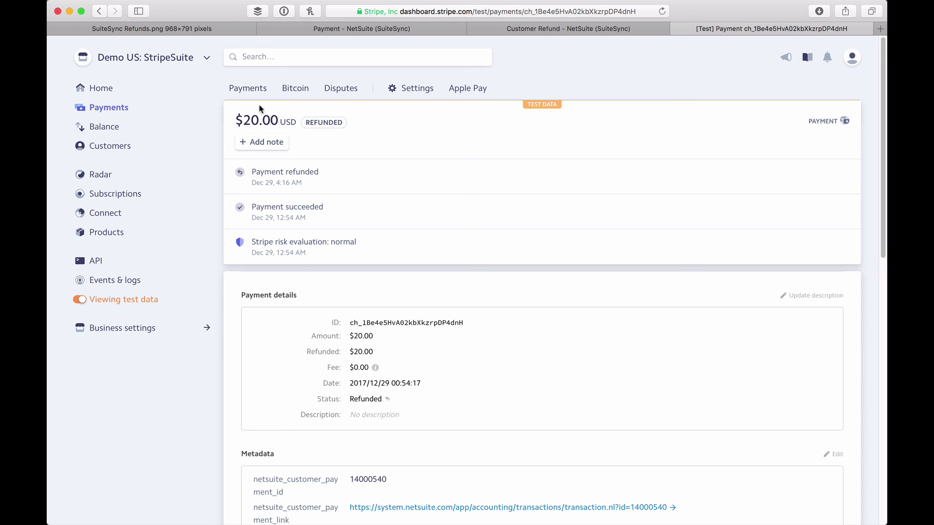
{"action": "left_click", "coordinate": [563, 33]}
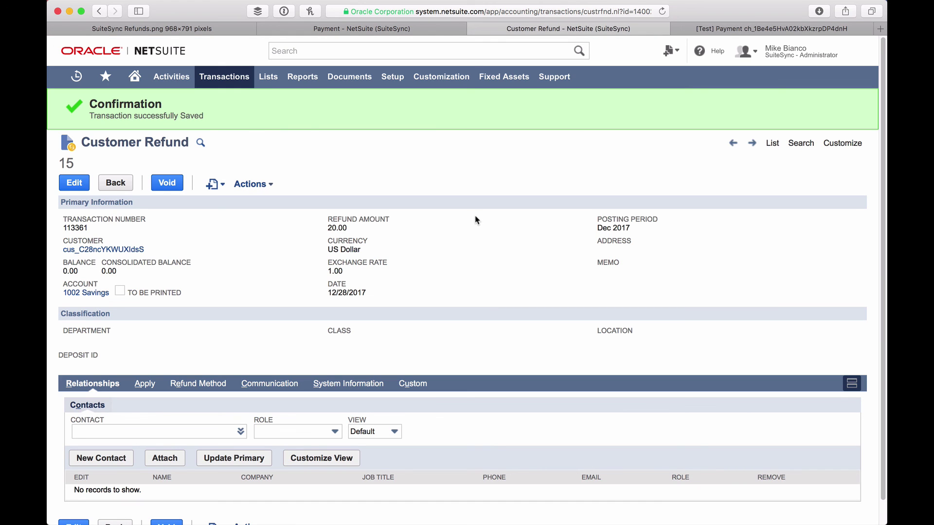
{"action": "key", "text": "super+r"}
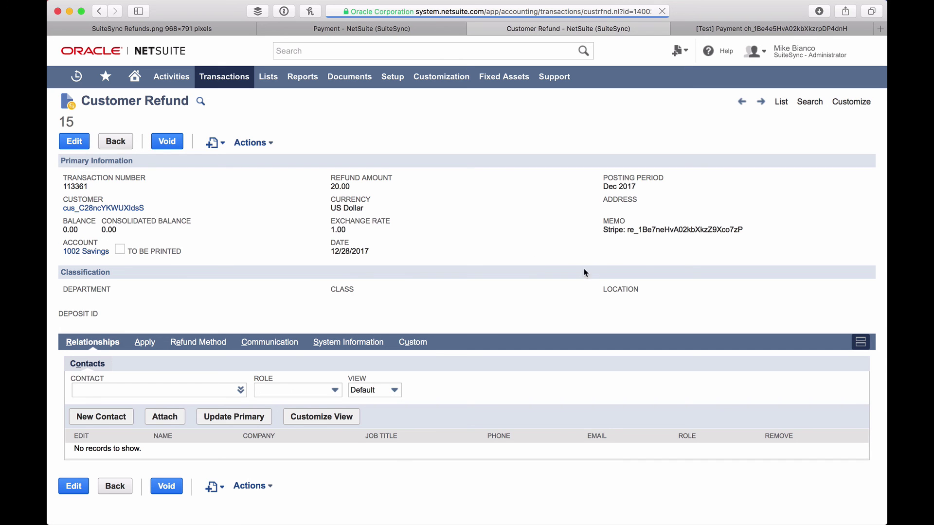
{"action": "left_click_drag", "start_coordinate": [743, 230], "coordinate": [603, 232]}
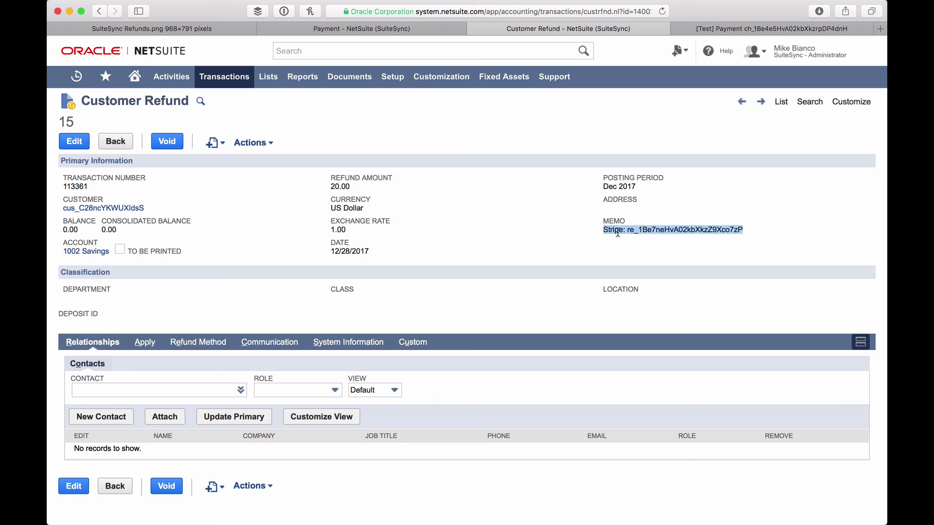
{"action": "left_click", "coordinate": [637, 244]}
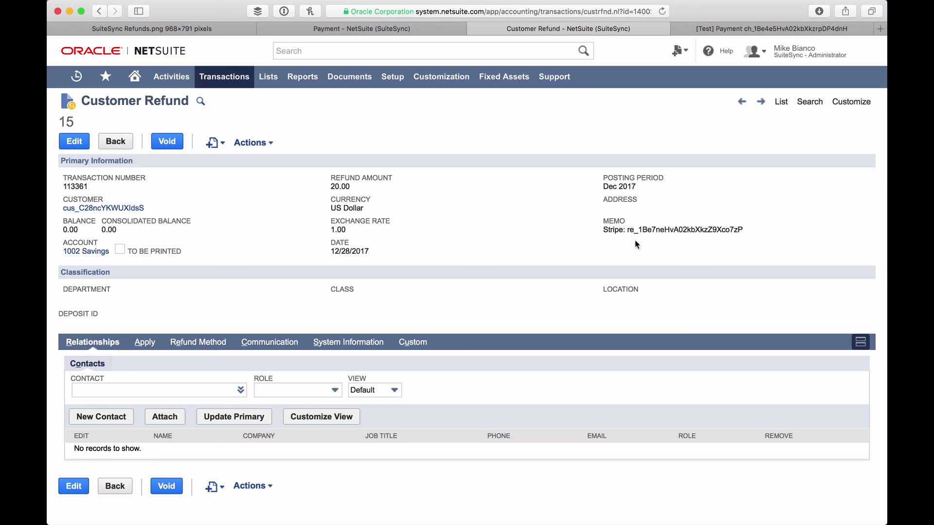